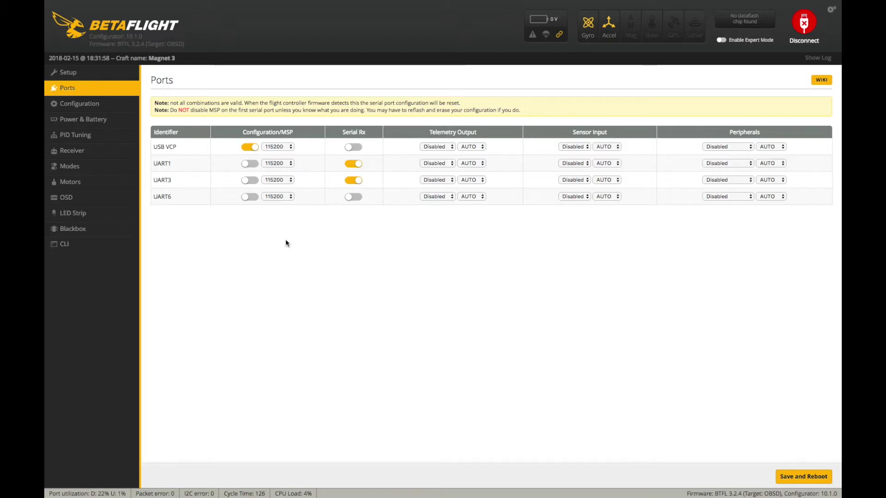
Step: Turn off Serial Rx on UART3 and set that port's telemetry output to SmartPort
left_click(353, 183)
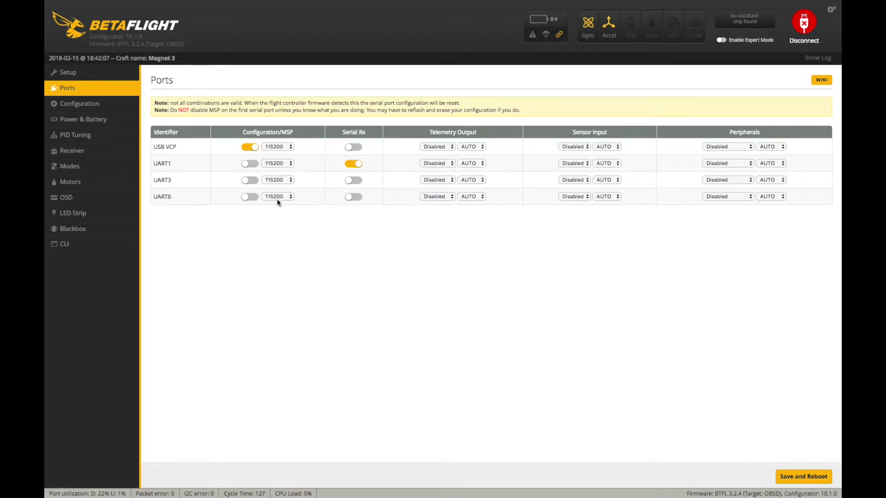
left_click(434, 179)
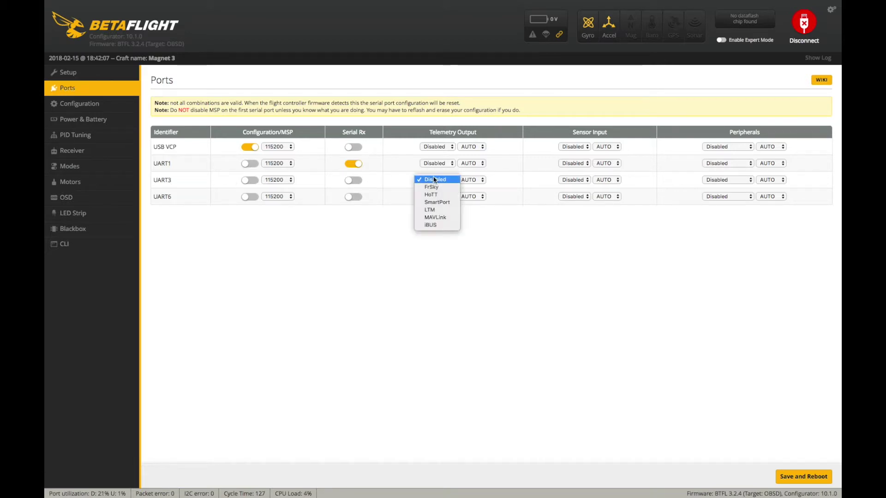
left_click(439, 203)
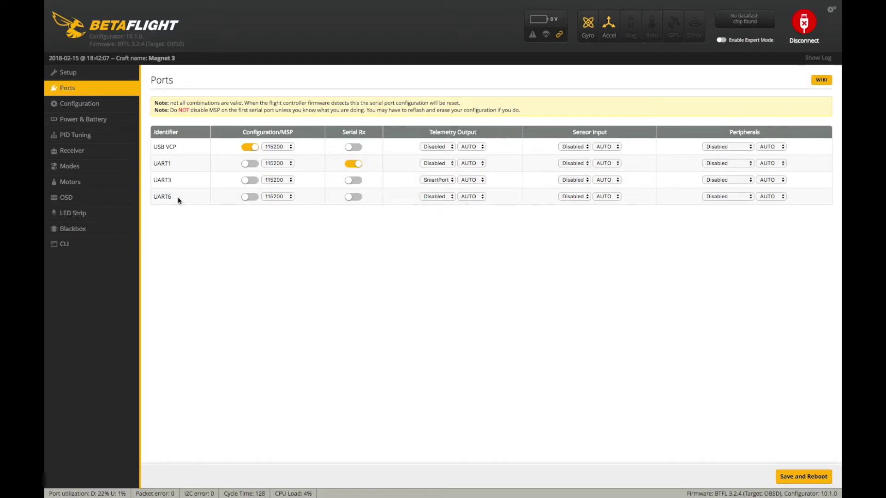
Step: Set the UART6 peripheral to TBS SmartAudio, save the port settings with a reboot, and reconnect
left_click(716, 197)
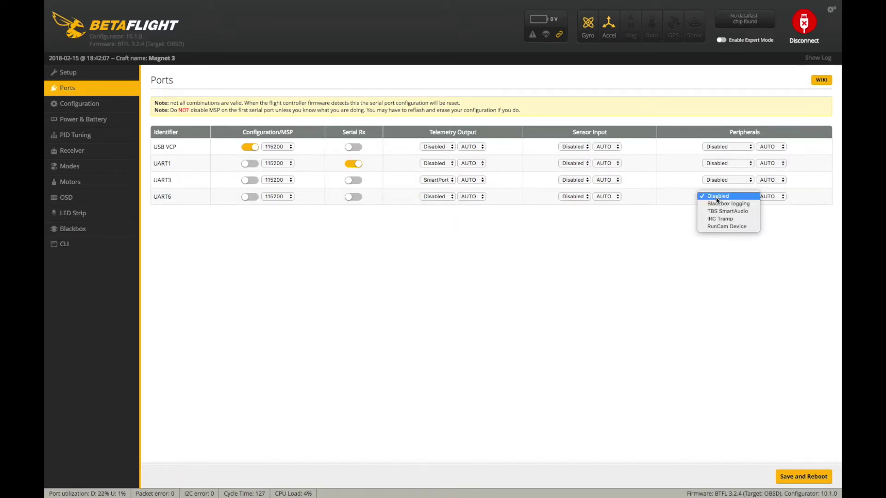
left_click(723, 212)
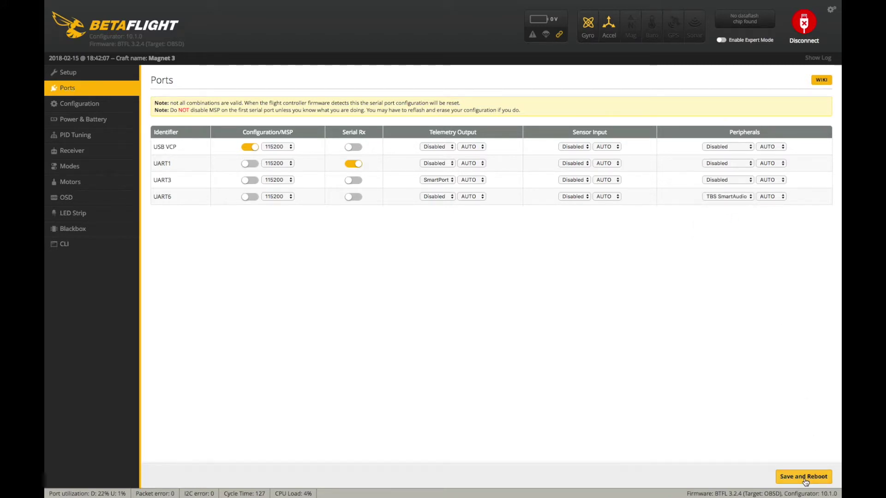
left_click(809, 24)
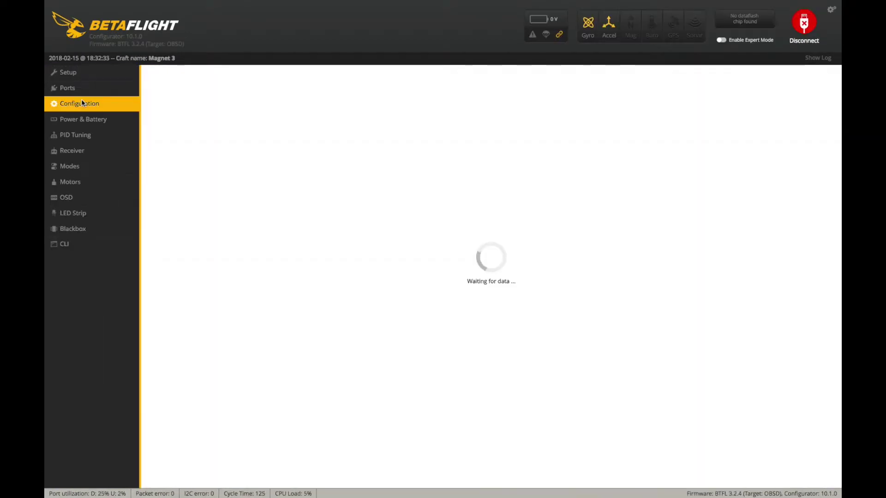
Step: Set the receiver's channel map to Spektrum / Graupner / JR (TAER1234) and save the receiver settings
scroll(290, 249, "down", 7)
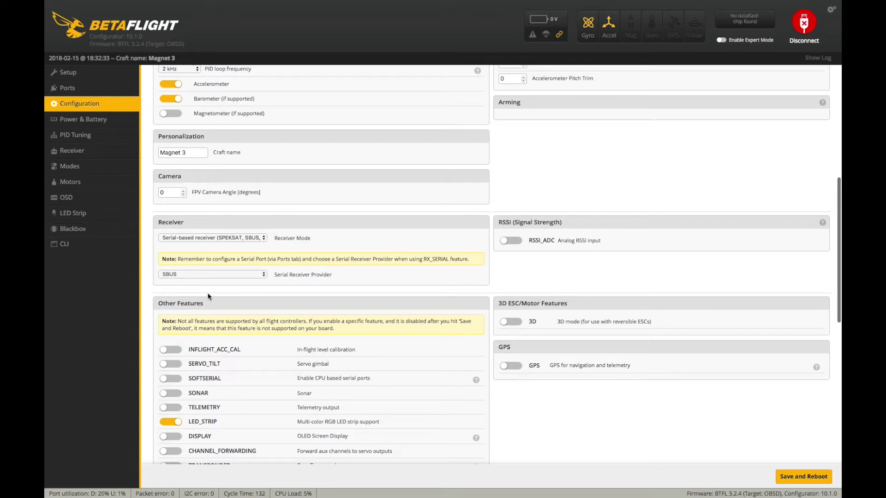
left_click(82, 152)
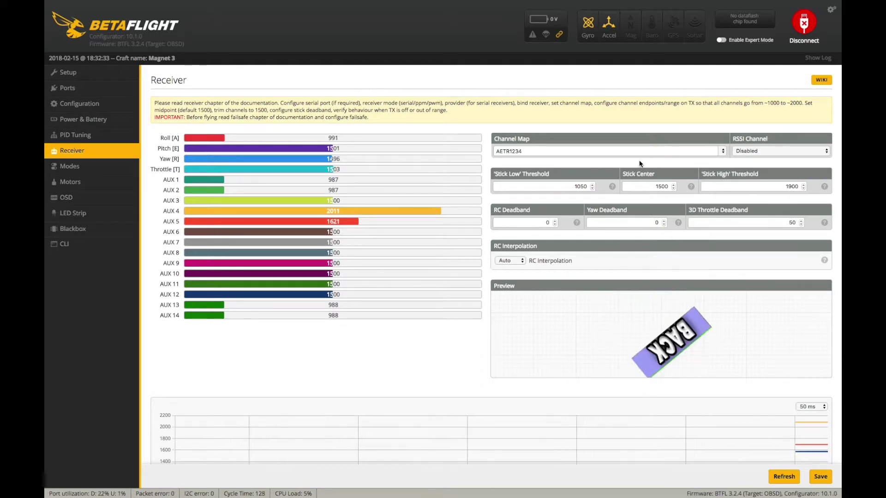
left_click(718, 151)
left_click(654, 166)
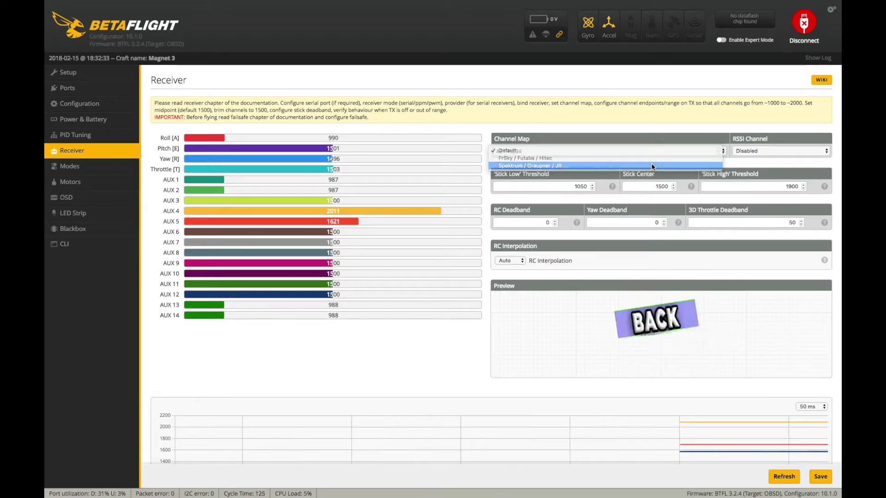
left_click(819, 482)
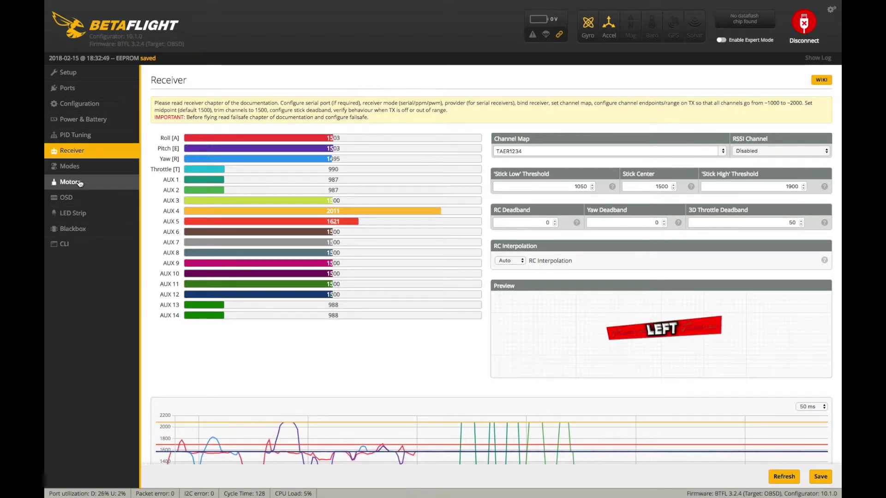
Step: Replace the ANGLE mode range with an ARM range on AUX 1 from 1700 to 2100, and save the modes
left_click(77, 166)
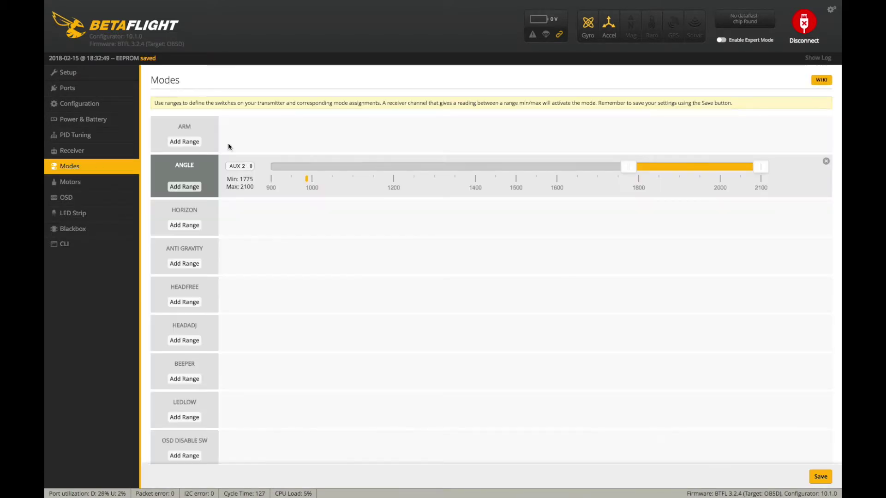
left_click(826, 162)
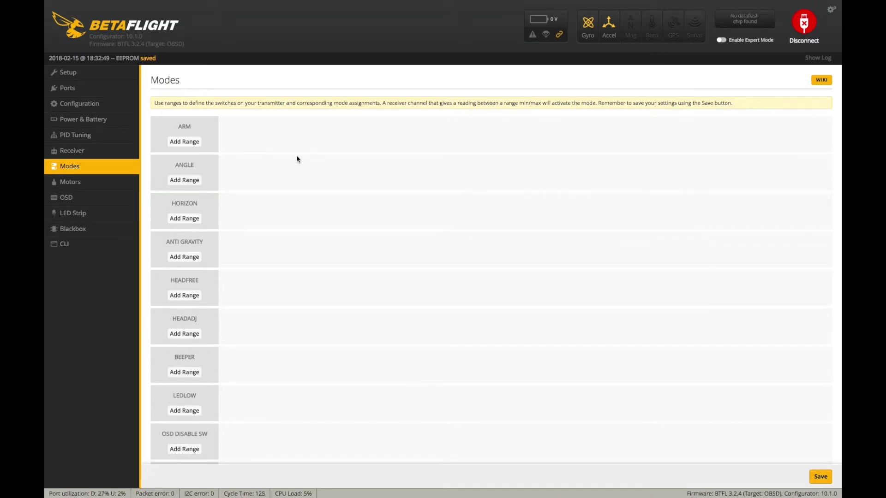
left_click(198, 144)
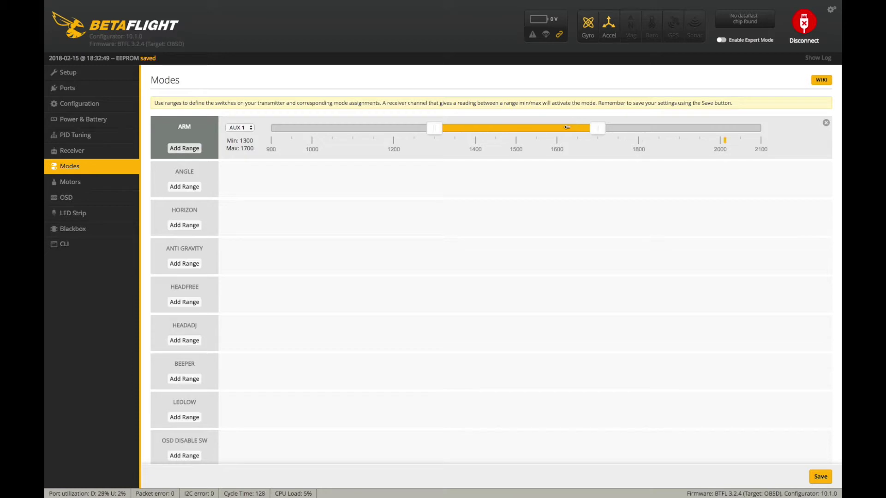
left_click_drag(580, 128, 799, 131)
left_click(821, 478)
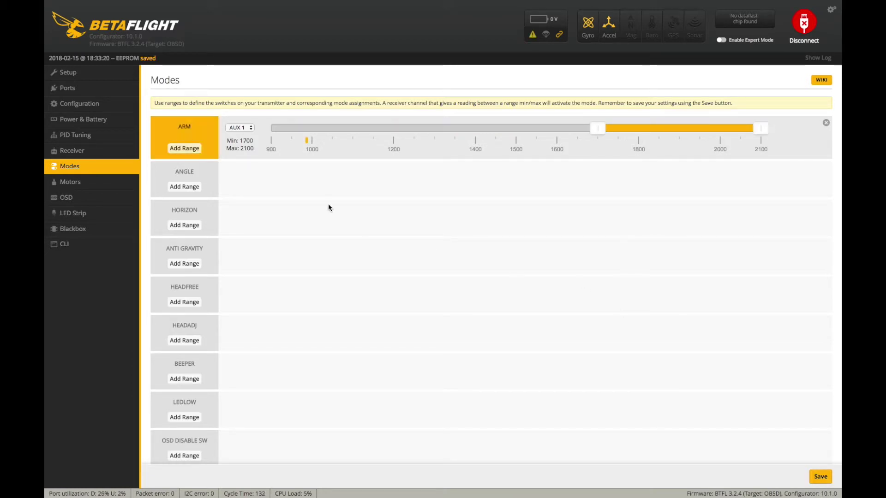
Step: Add a FLIP OVER AFTER CRASH mode range on AUX 2 from 1900 to 2100
scroll(257, 230, "down", 4)
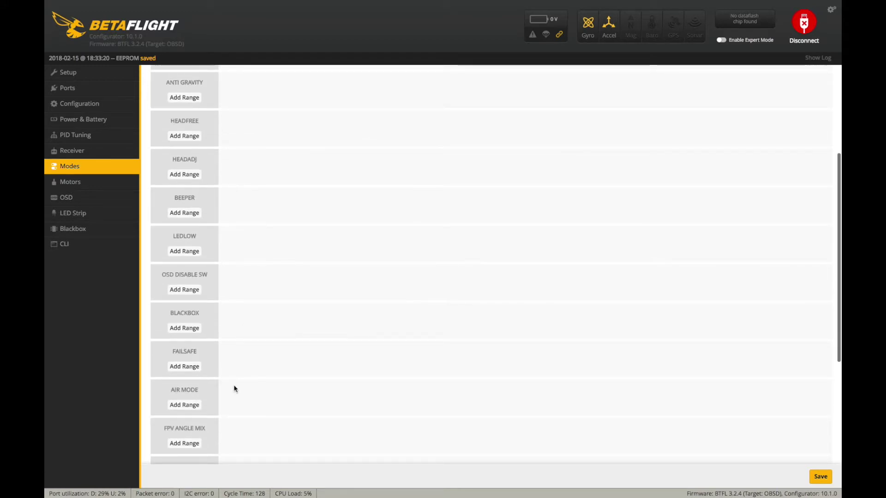
scroll(189, 296, "down", 5)
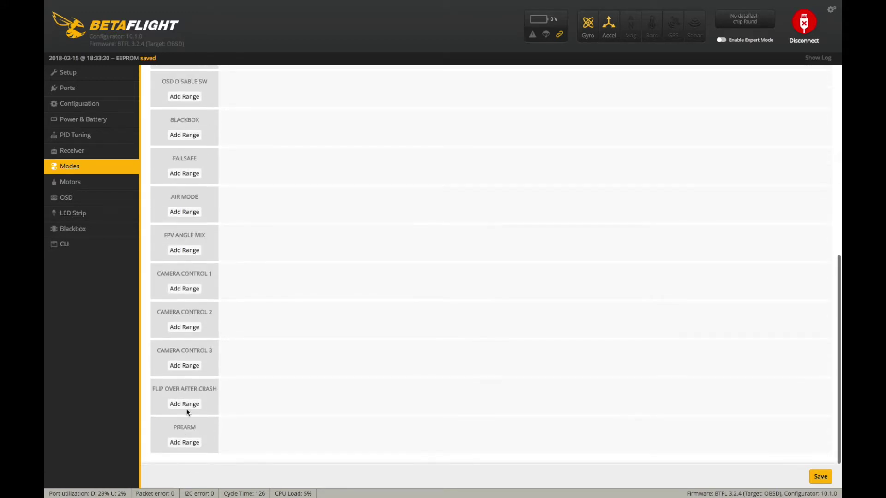
left_click(183, 404)
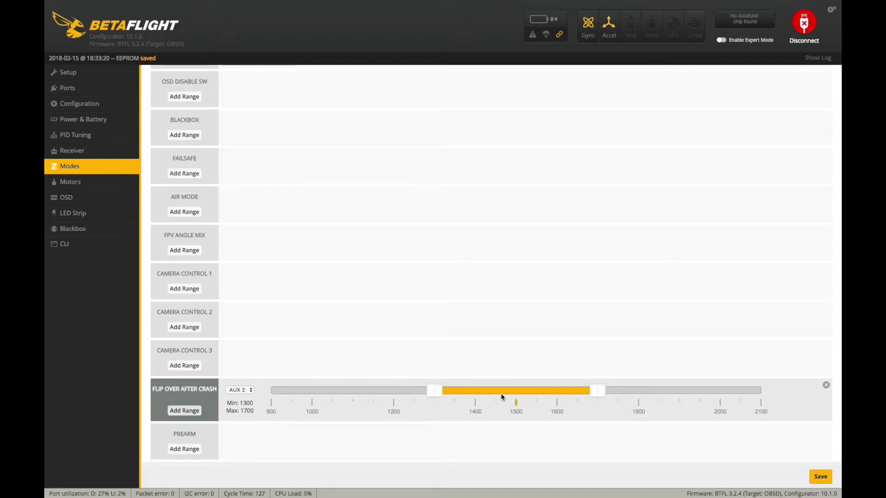
left_click_drag(516, 391, 678, 392)
left_click_drag(596, 391, 675, 392)
Step: Add a BEEPER mode range on AUX 2 from 1300 to 1700 and save the modes
scroll(249, 318, "up", 3)
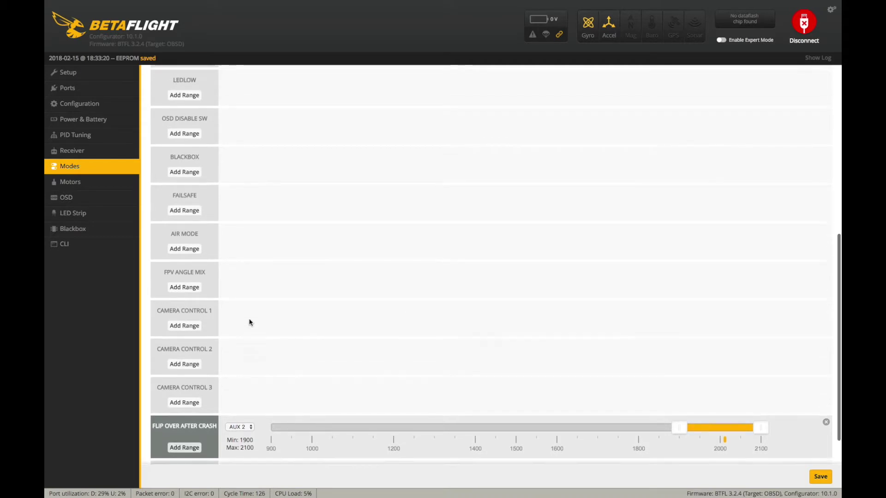
scroll(189, 259, "up", 2)
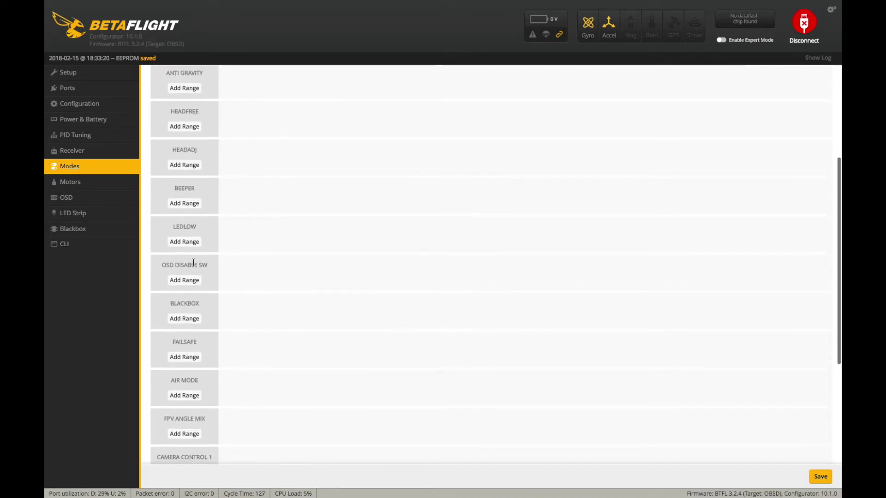
left_click(185, 214)
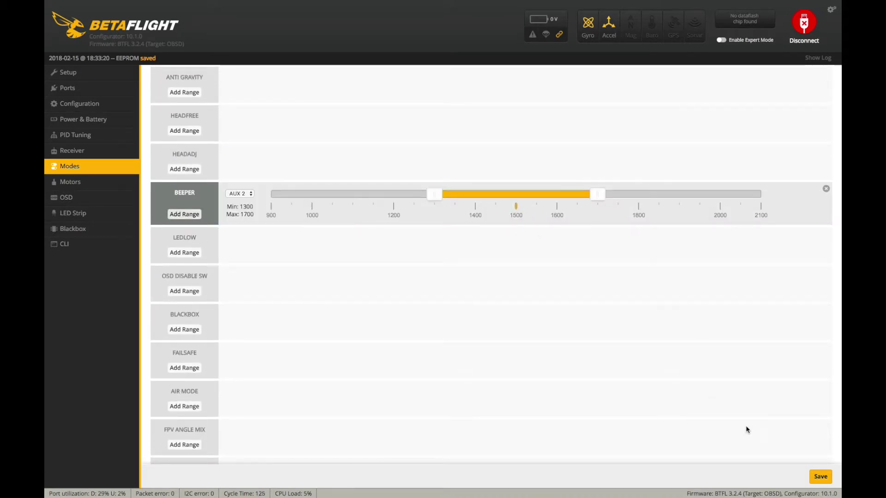
left_click(820, 477)
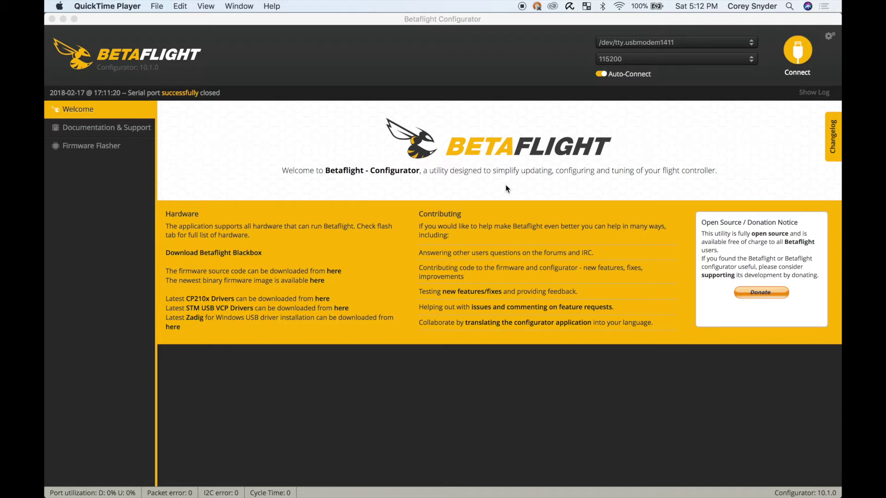
Step: Connect to the flight controller over its USB serial port
left_click(795, 63)
left_click(794, 64)
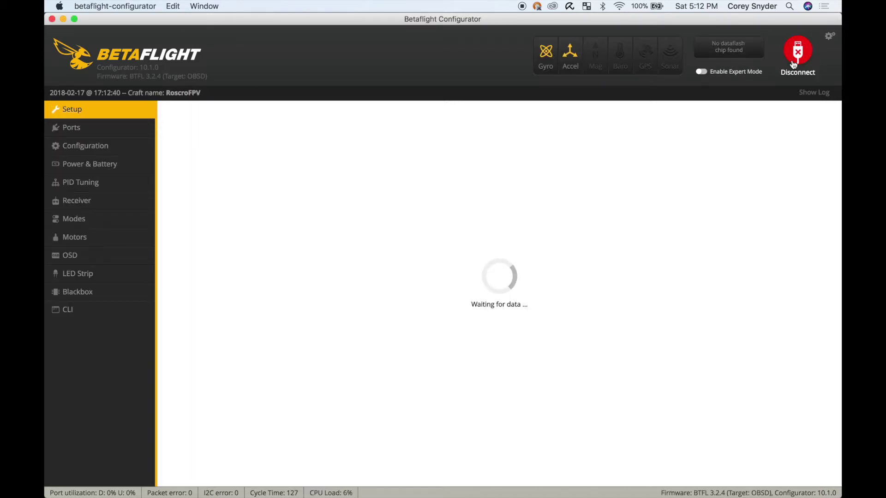
Step: Review the flight controller's configuration, covering mixer, motor features, loop frequencies, craft name, receiver, other features and beeper options
left_click(95, 147)
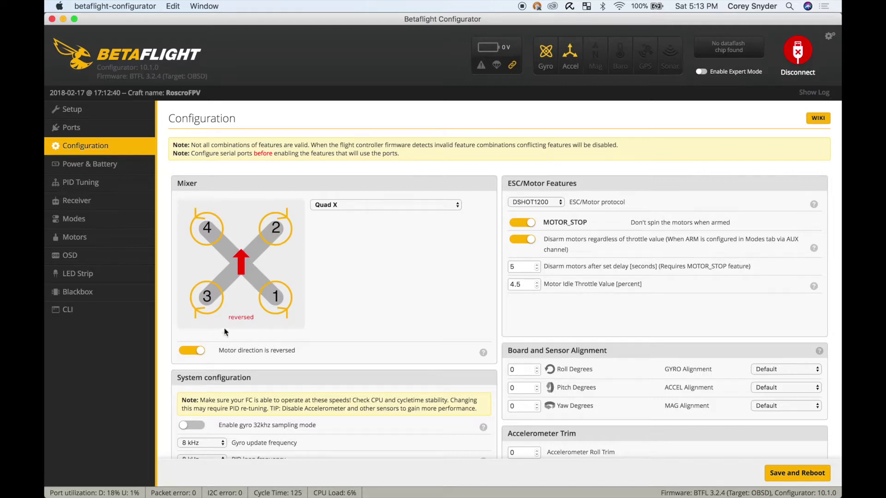
scroll(256, 310, "down", 1)
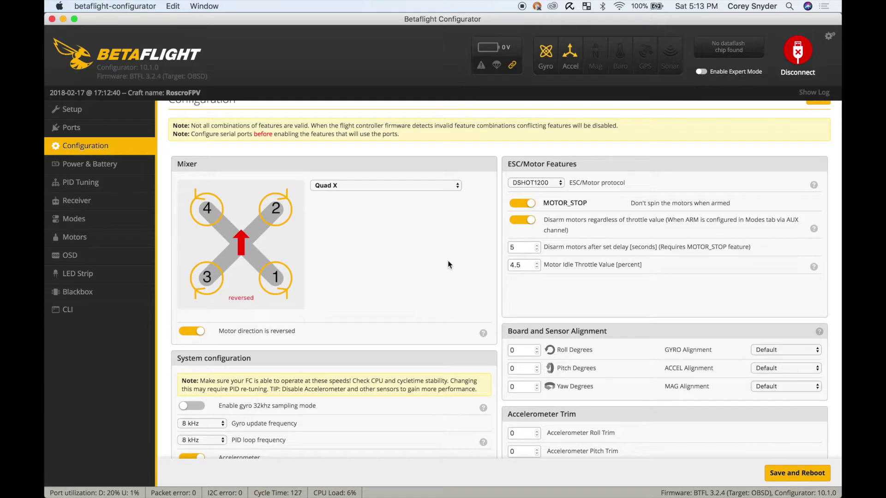
scroll(482, 270, "down", 5)
scroll(482, 270, "down", 1)
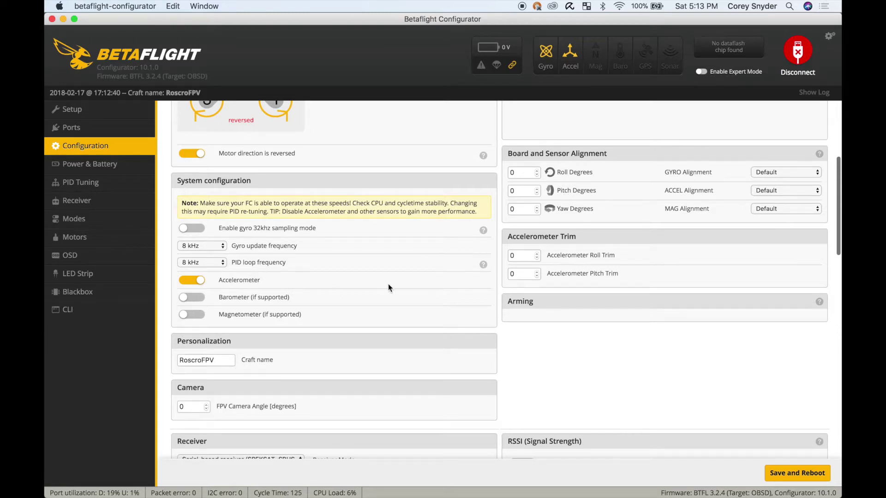
scroll(388, 283, "down", 3)
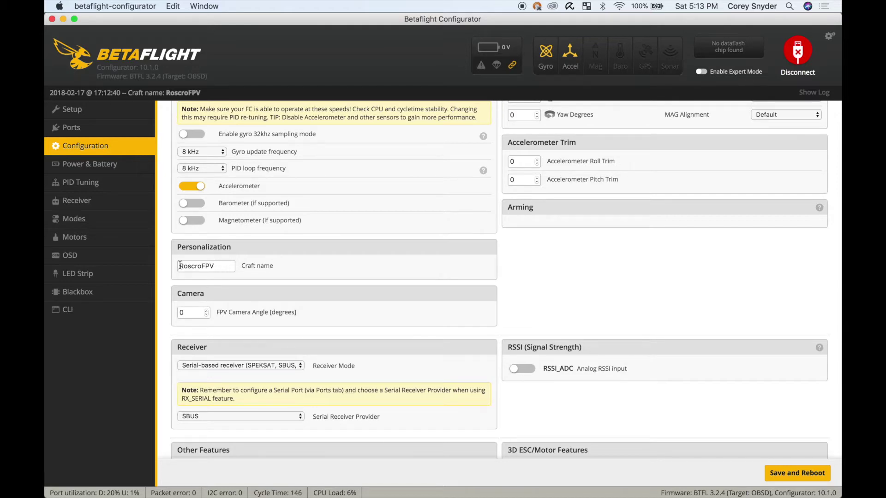
scroll(417, 279, "down", 8)
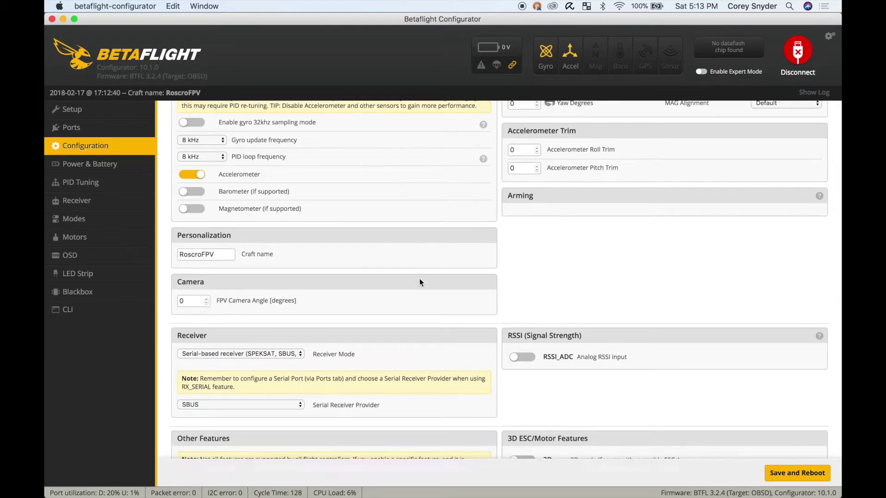
scroll(419, 278, "down", 5)
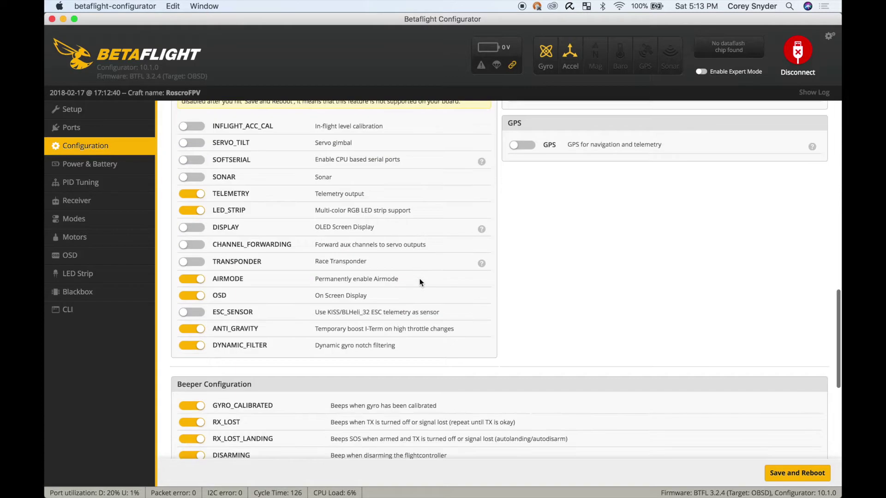
scroll(397, 229, "up", 1)
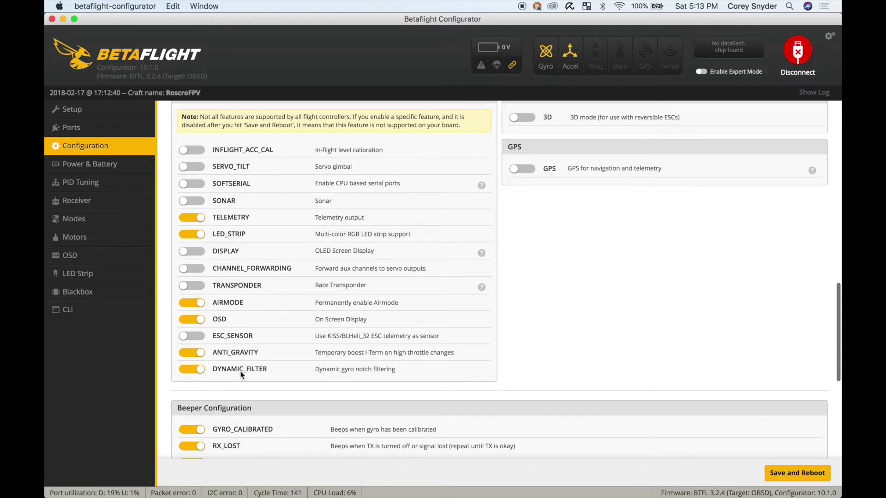
scroll(294, 363, "down", 5)
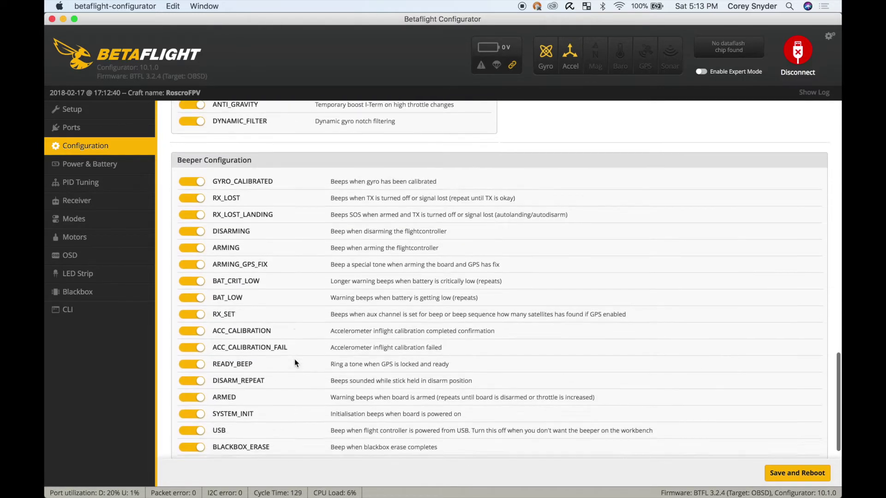
Step: Examine the gyro and D-term filter settings of the PID tuning profile
left_click(94, 182)
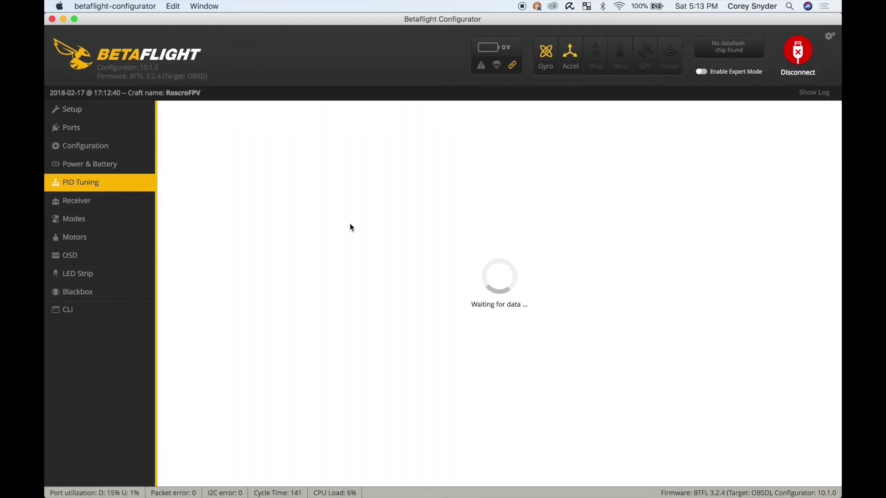
left_click(322, 184)
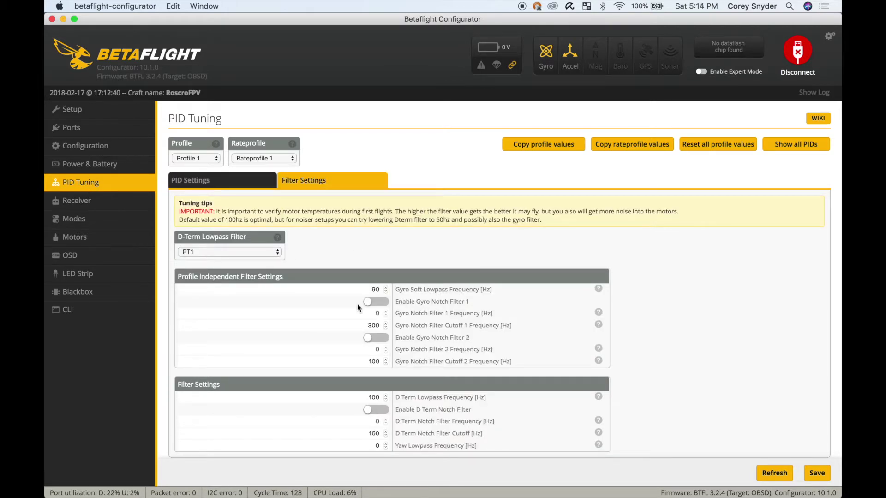
scroll(316, 359, "down", 1)
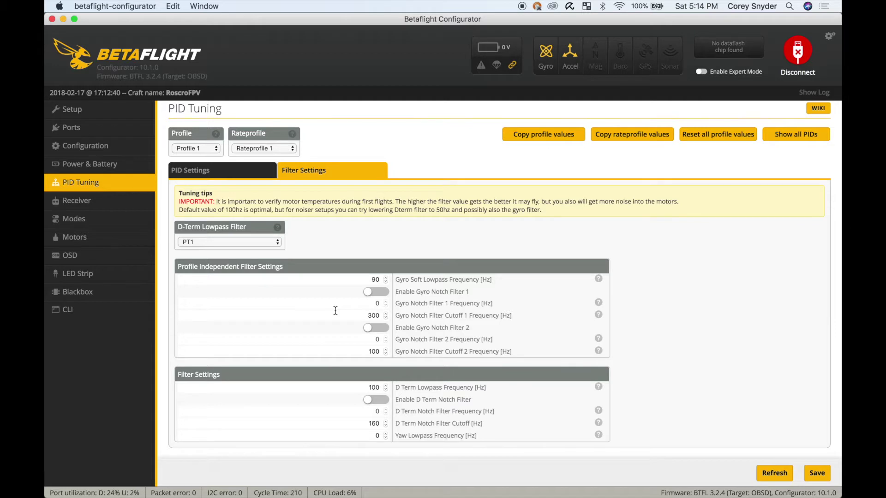
left_click(376, 400)
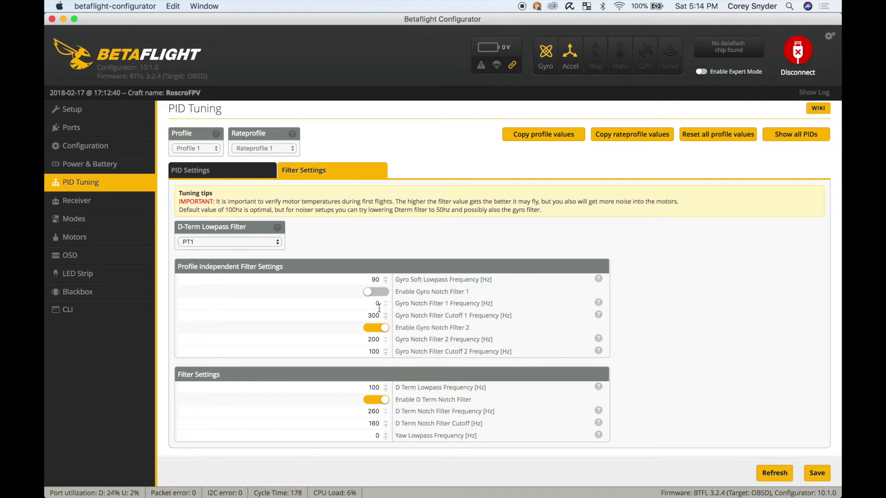
left_click(379, 329)
left_click(376, 400)
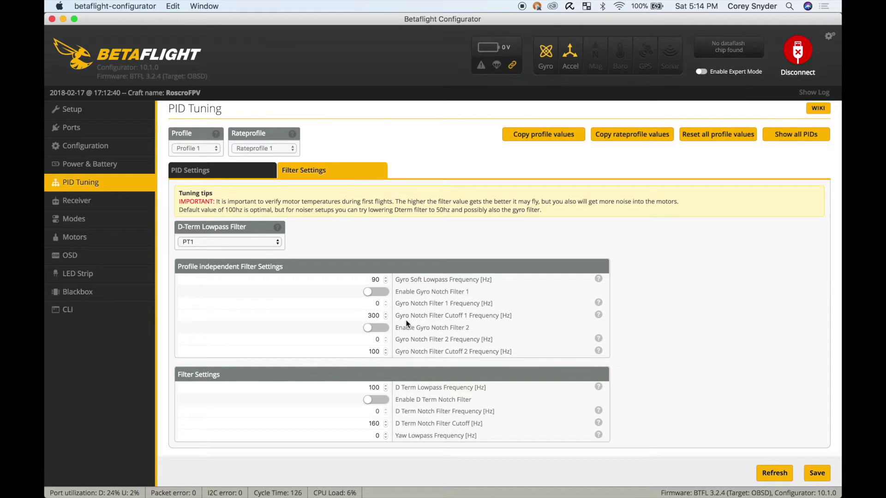
Step: Turn off the Current Draw element in the OSD layout and look through the remaining elements
left_click(70, 255)
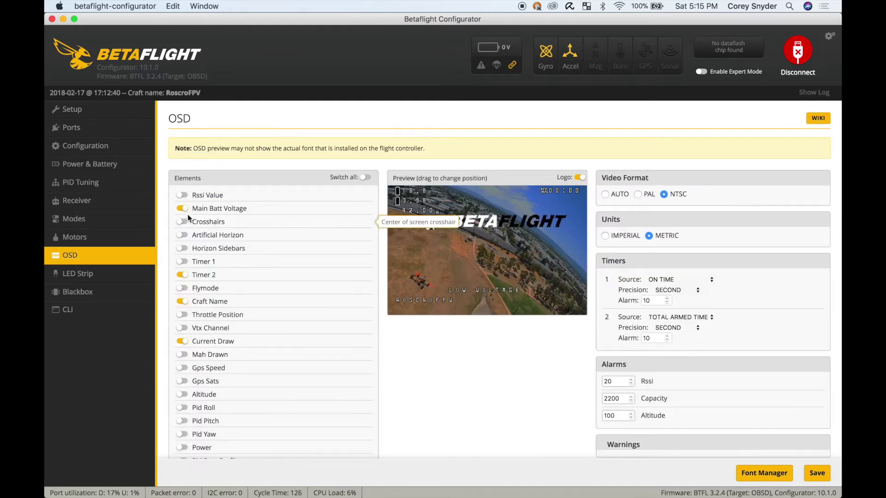
left_click(182, 341)
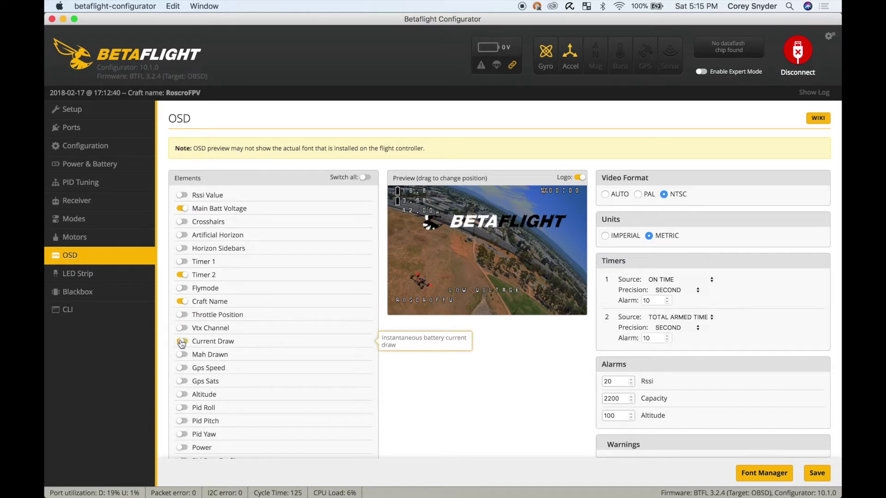
scroll(252, 328, "down", 3)
scroll(252, 329, "down", 3)
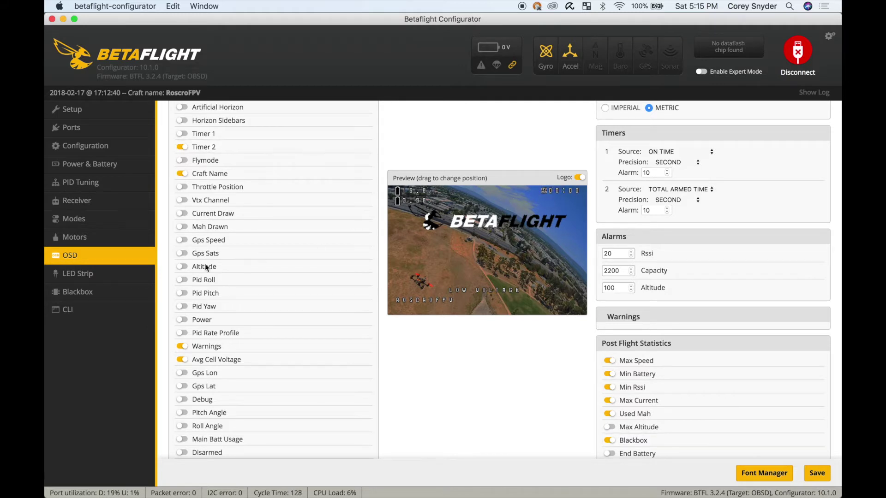
Step: List the crash-related settings in the CLI with "get crash"
left_click(69, 310)
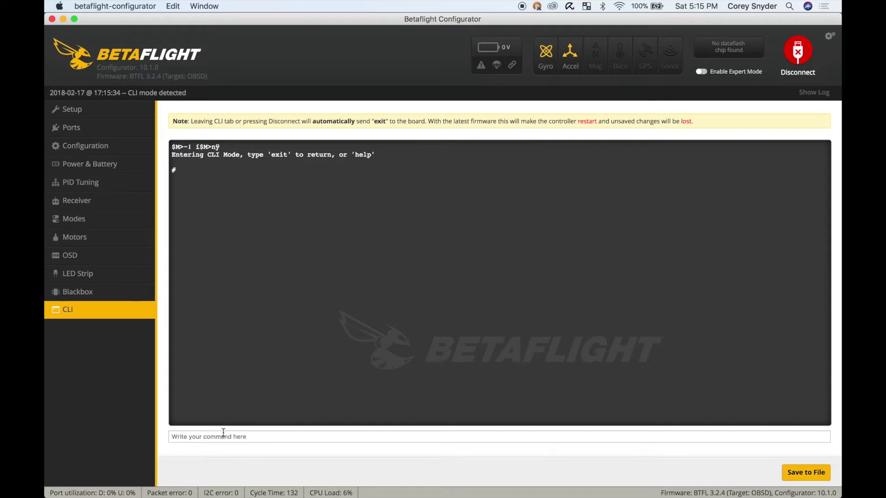
type("get crash")
key("Return")
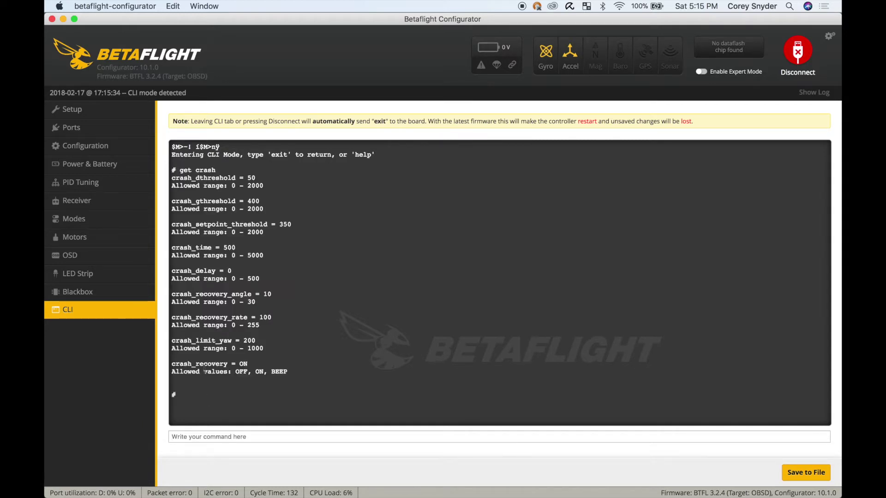
Step: Enable crash recovery from the CLI with "set crash_recovery = on"
double_click(204, 366)
key("super+c")
left_click(210, 441)
type("set")
key("super+v")
type("= on")
key("Return")
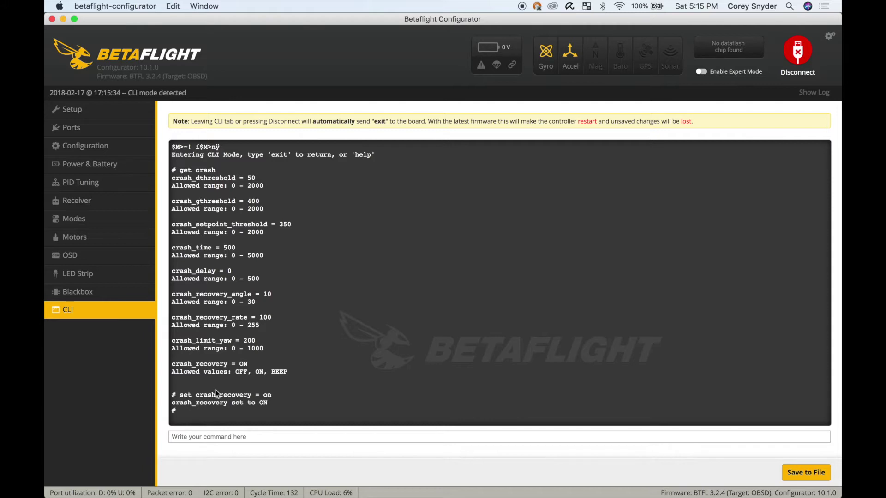
Step: Query the "small" setting, set small_angle to 180 in the CLI and save the changes to the flight controller
type("get small")
key("Return")
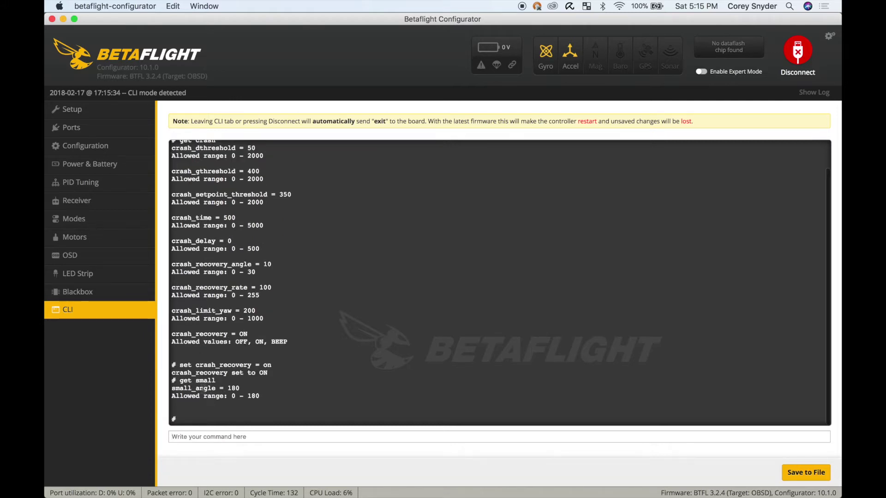
double_click(203, 389)
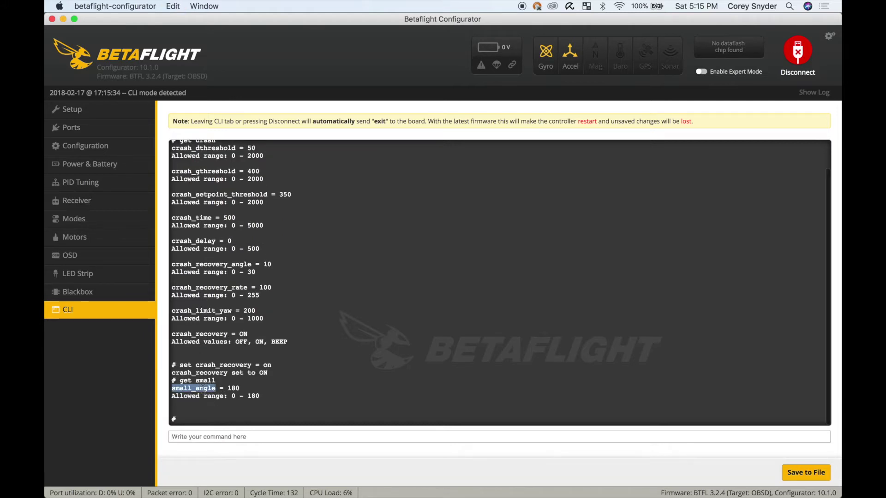
left_click(211, 426)
type("set")
key("super+v")
type("= 180")
key("Return")
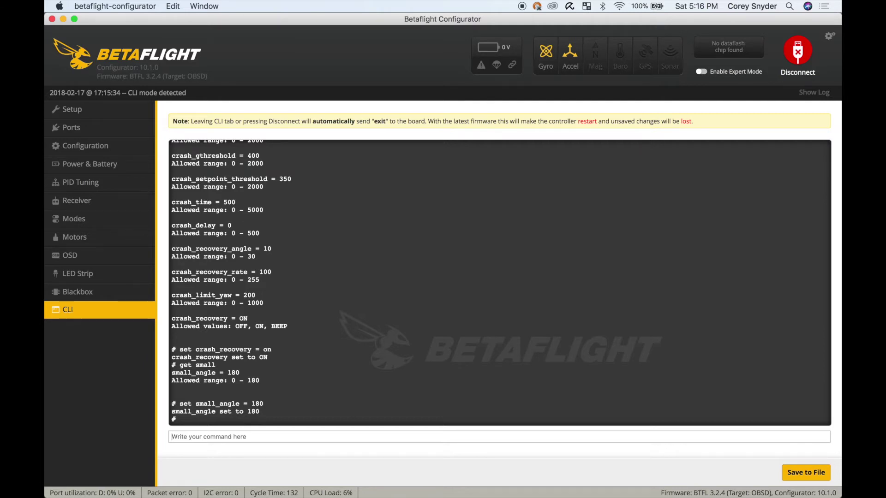
type("save")
key("Return")
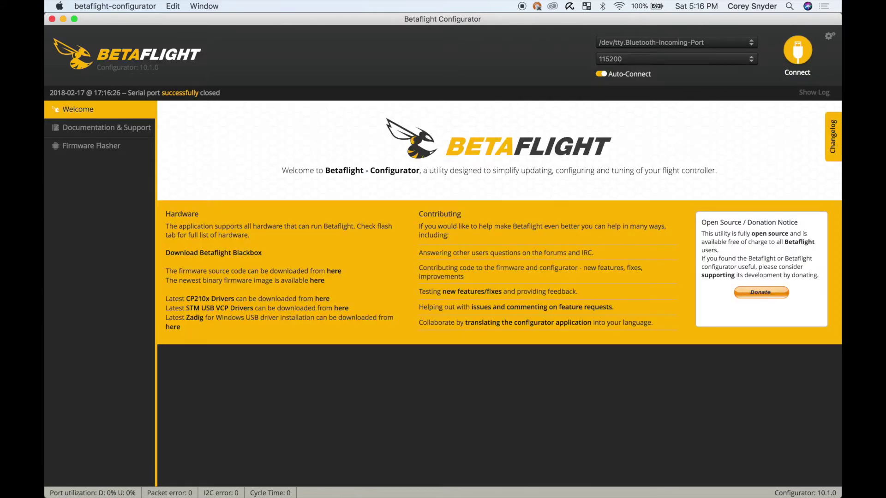